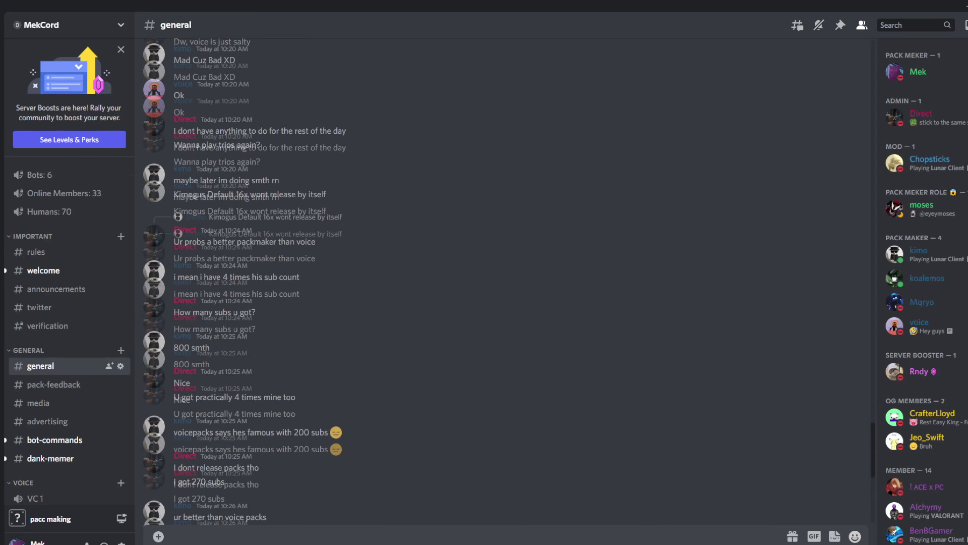
# Look through the messages in the MekCord server's general, welcome, twitter and announcements channels
pyautogui.scroll(-7, 502, 316)
pyautogui.scroll(20, 496, 282)
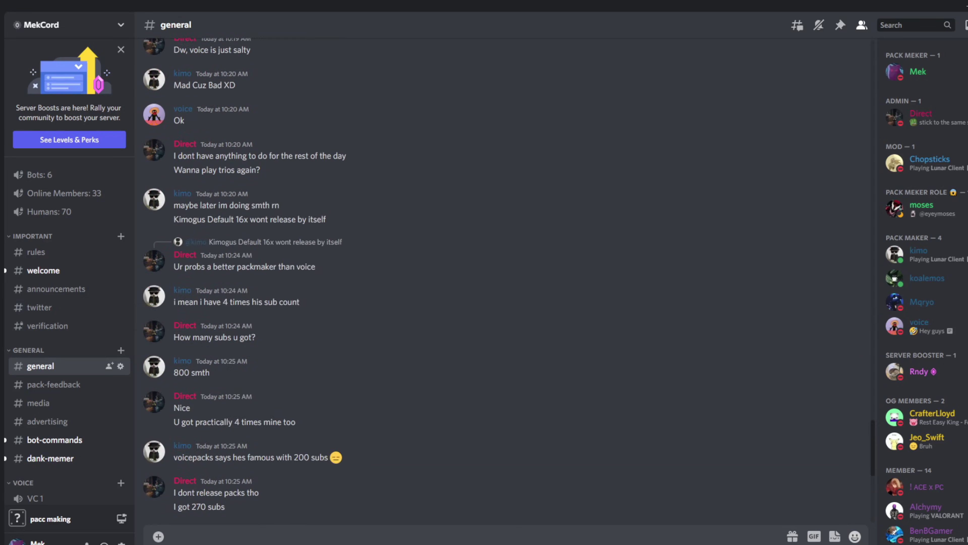
pyautogui.scroll(15, 503, 282)
pyautogui.scroll(-20, 503, 281)
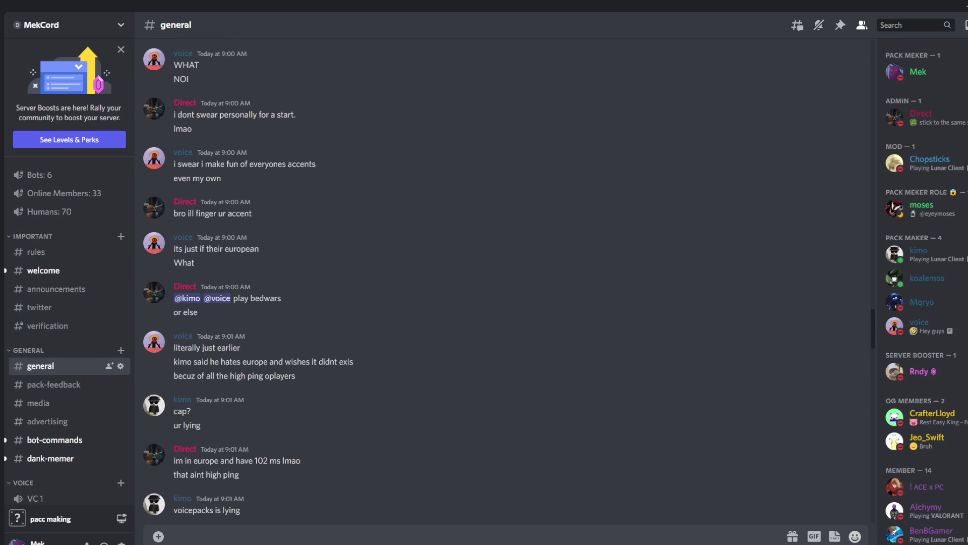
pyautogui.scroll(-10, 495, 282)
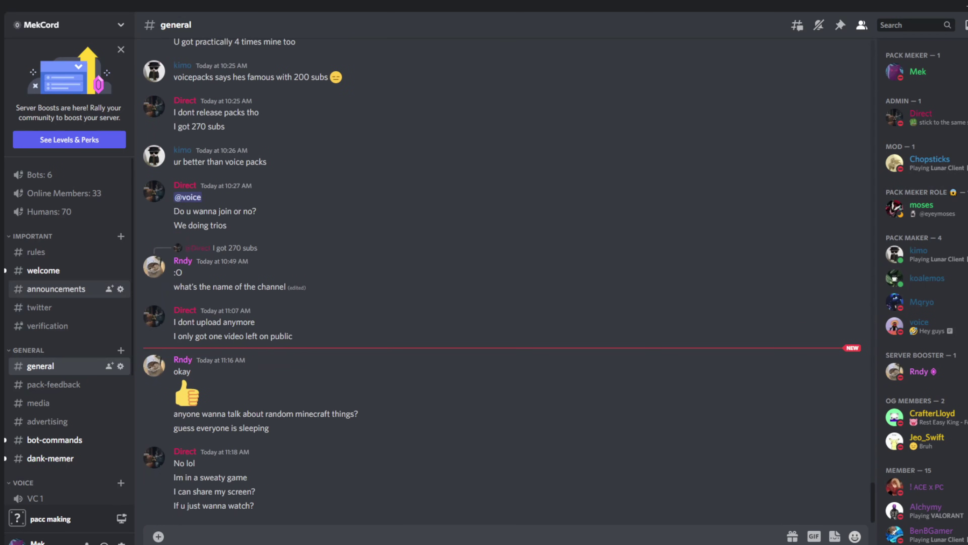
pyautogui.click(43, 270)
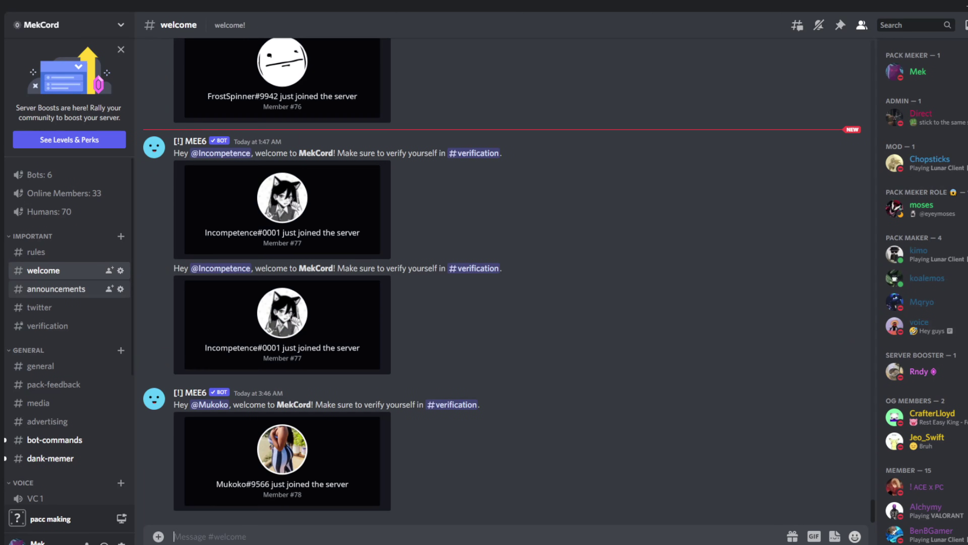
pyautogui.click(56, 289)
pyautogui.click(39, 307)
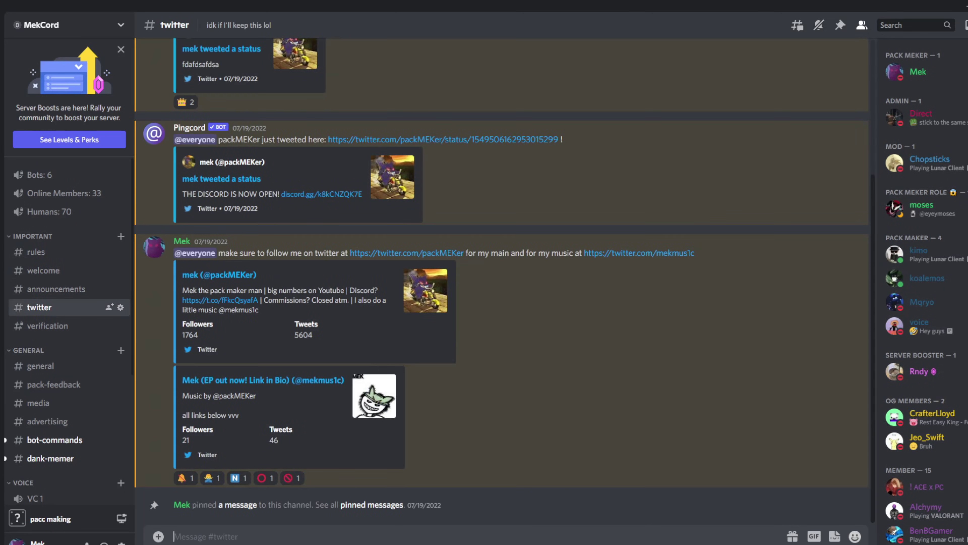
pyautogui.click(56, 289)
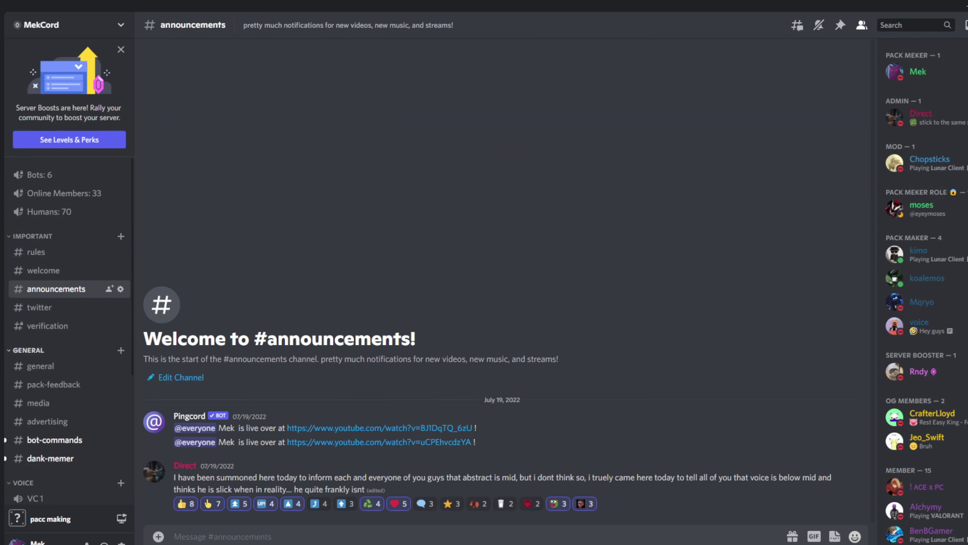
pyautogui.click(40, 366)
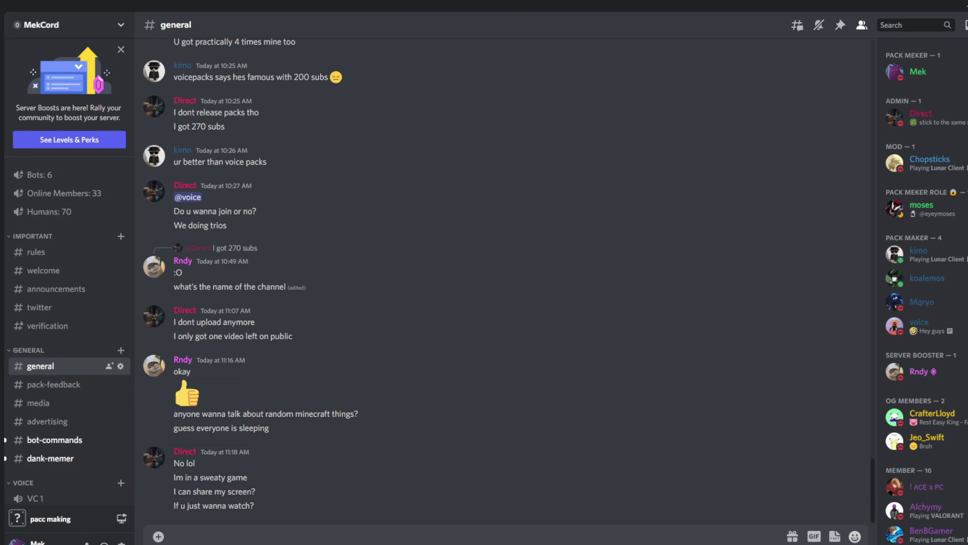
pyautogui.scroll(15, 503, 396)
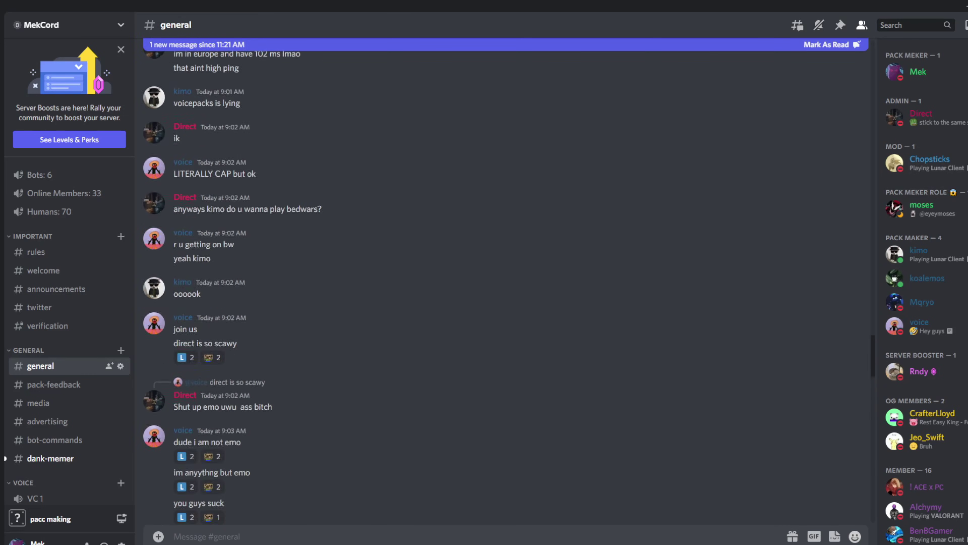
pyautogui.scroll(-15, 503, 396)
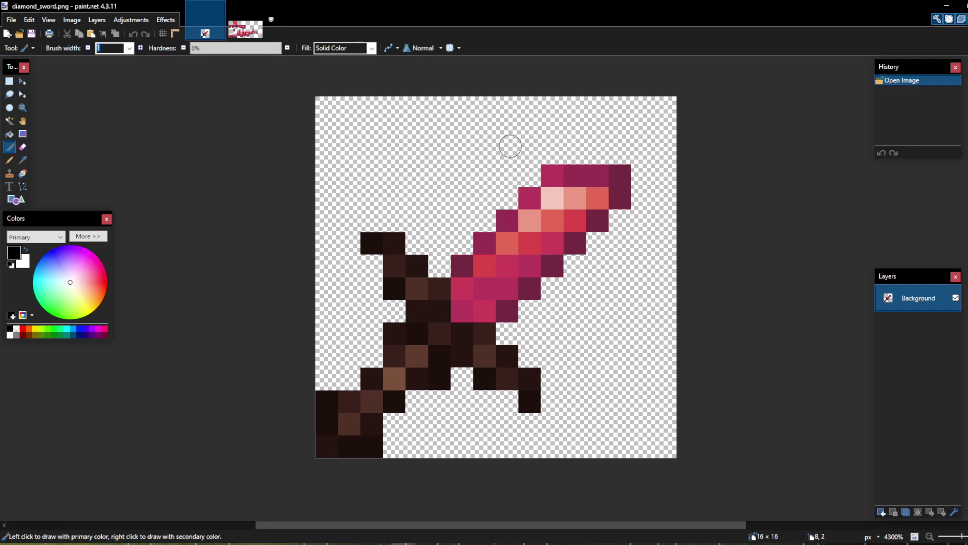
# Switch to paint.net and compare the diamond_sword.png and diamond_layer_1.png textures, ending on the sword
pyautogui.click(245, 29)
pyautogui.click(205, 20)
pyautogui.scroll(3, 465, 265)
pyautogui.scroll(-2, 517, 266)
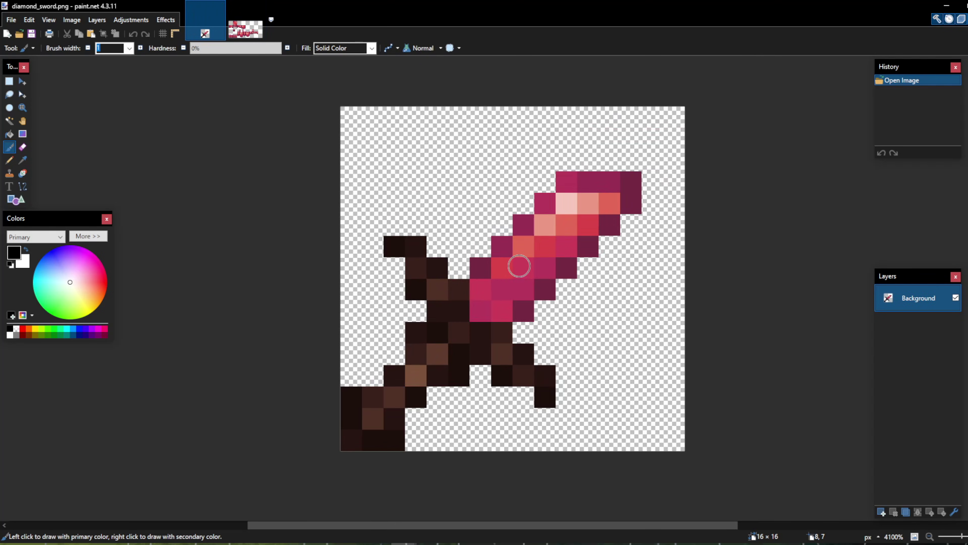
pyautogui.hotkey('ctrl', 'Tab')
pyautogui.scroll(12, 466, 299)
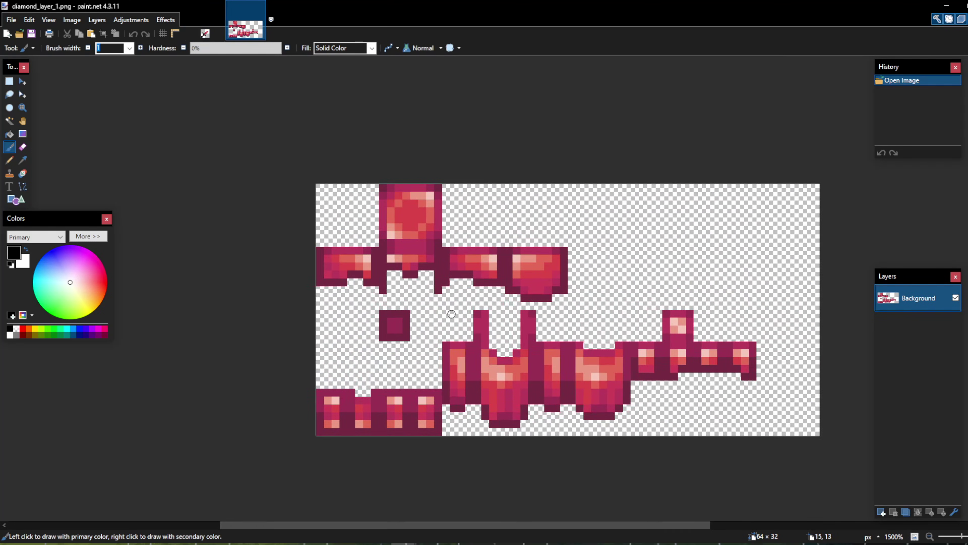
pyautogui.hotkey('ctrl', 'Tab')
pyautogui.click(245, 29)
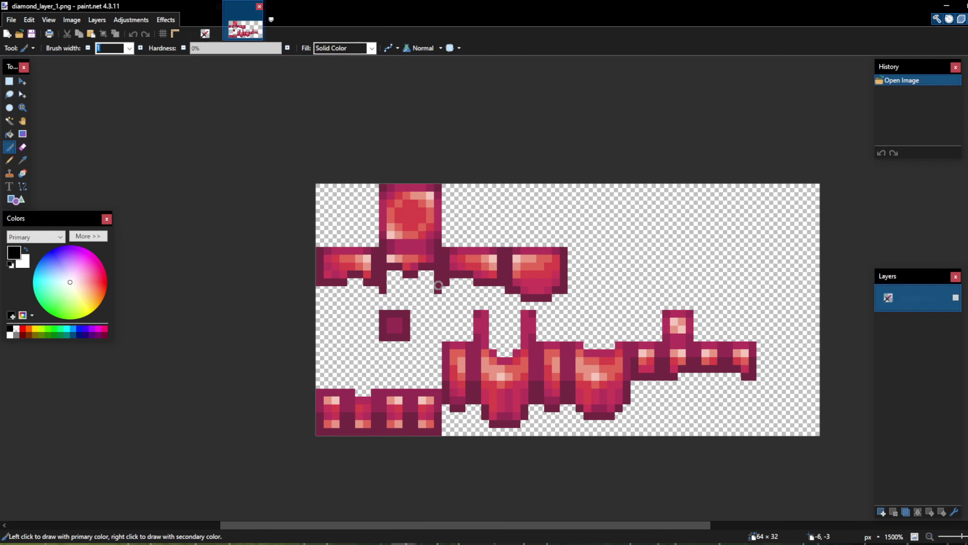
pyautogui.click(205, 20)
# Make an 8 × 7 pixel rectangular selection around the sword's blade
pyautogui.moveTo(541, 200); pyautogui.dragTo(583, 220)
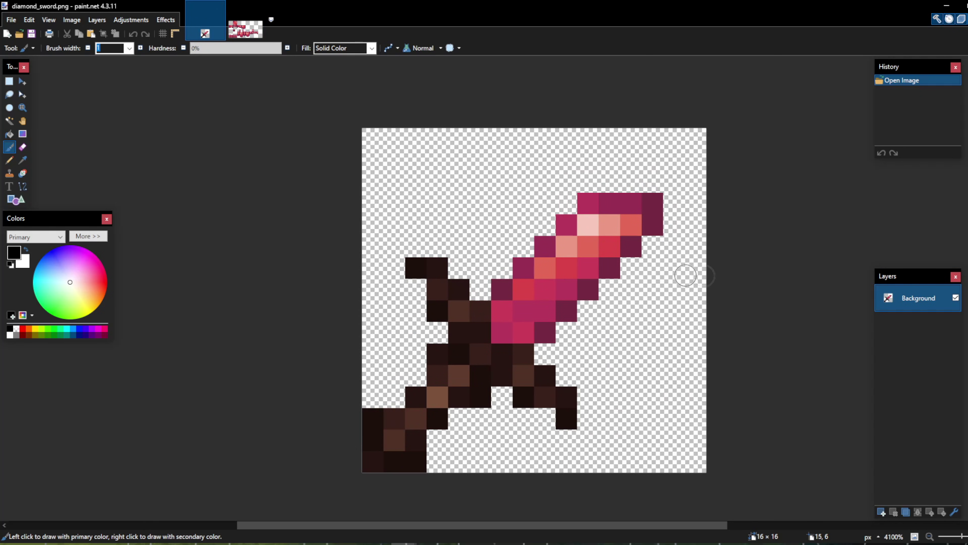
pyautogui.press('s')
pyautogui.moveTo(663, 193); pyautogui.dragTo(496, 339)
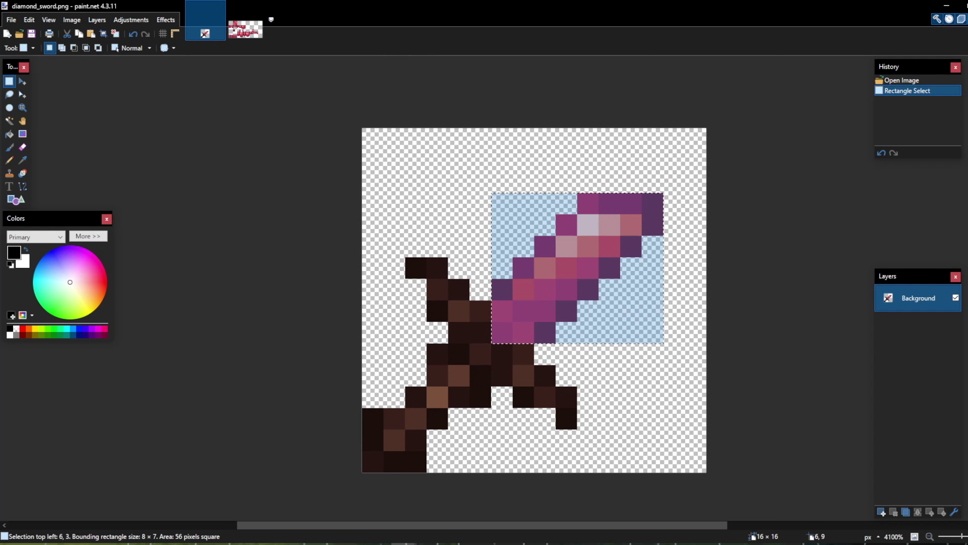
pyautogui.hotkey('ctrl', 'shift', 'u')
pyautogui.moveTo(501, 217); pyautogui.dragTo(317, 282)
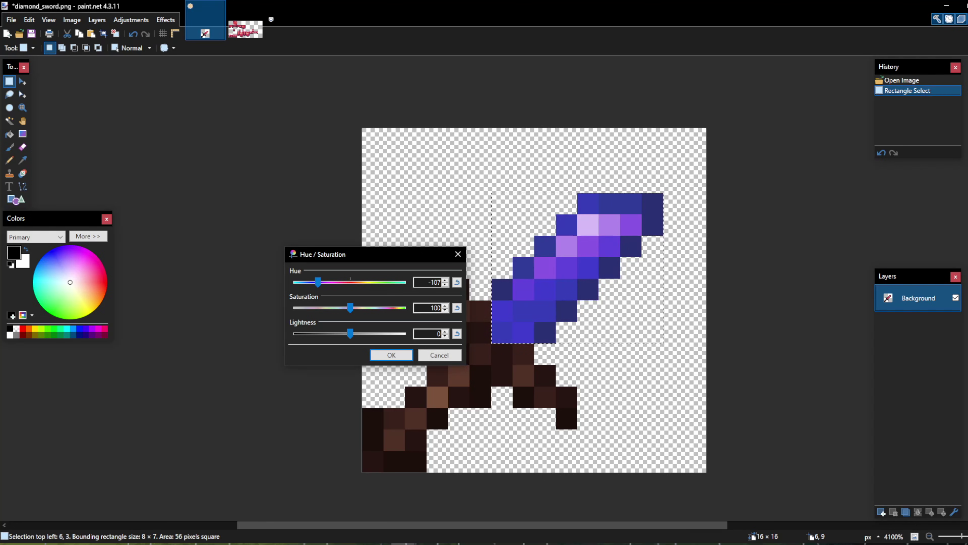
pyautogui.click(439, 355)
pyautogui.click(631, 332)
pyautogui.hotkey('ctrl', 'z')
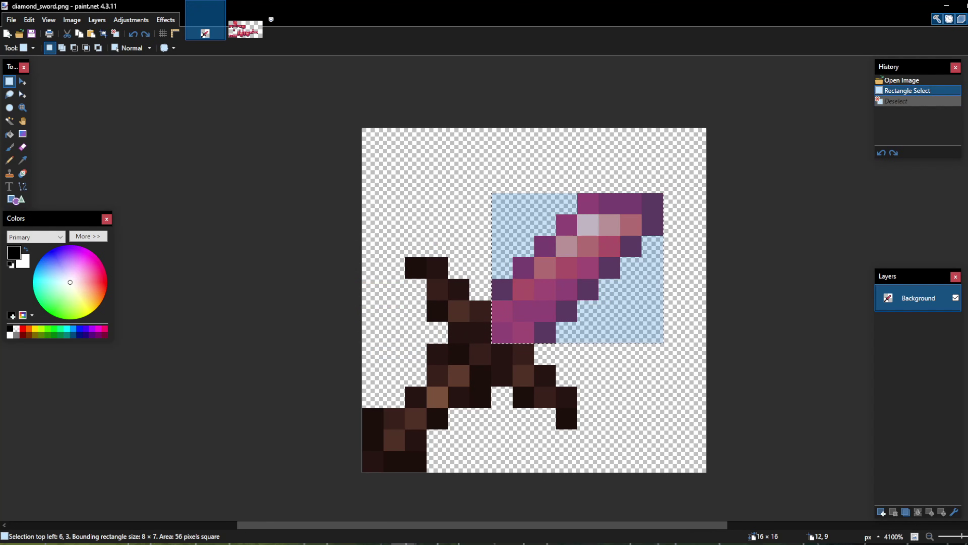
# Subtract the transparent pixels around the blade from the selection with the Magic Wand
pyautogui.press('s')
pyautogui.press('s')
pyautogui.press('s')
pyautogui.rightClick(651, 353)
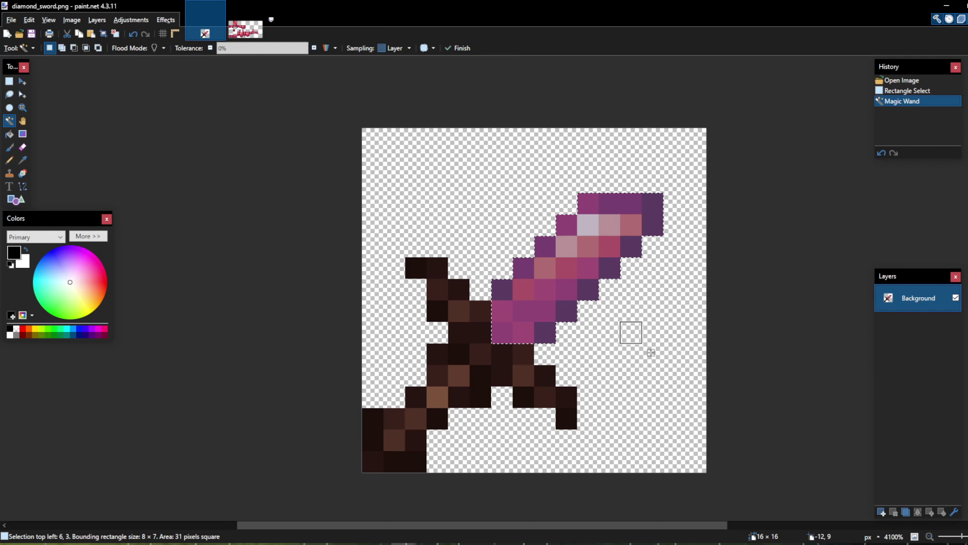
# Set the primary color to cyan and the secondary to magenta, and convert the selected blade to black and white
pyautogui.click(67, 329)
pyautogui.rightClick(103, 331)
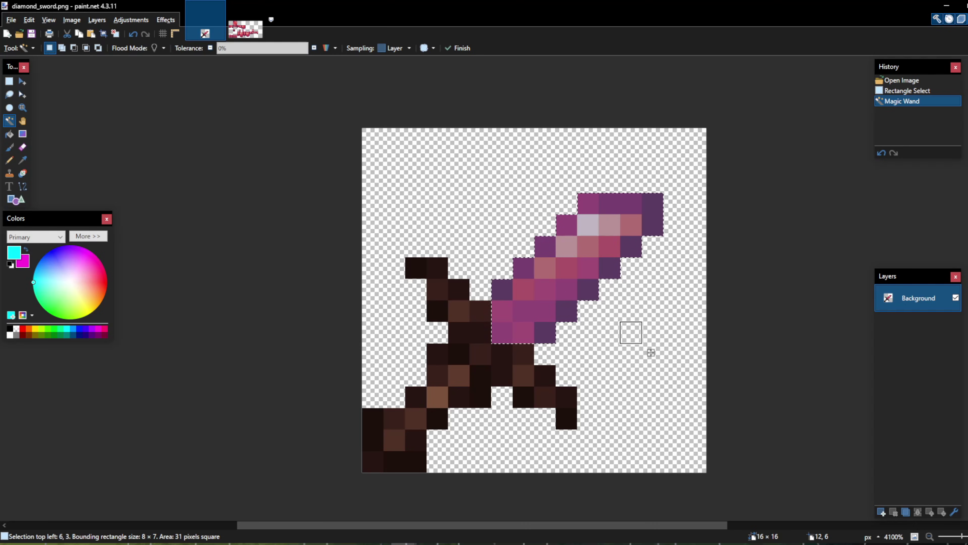
pyautogui.hotkey('ctrl', 'shift', 'g')
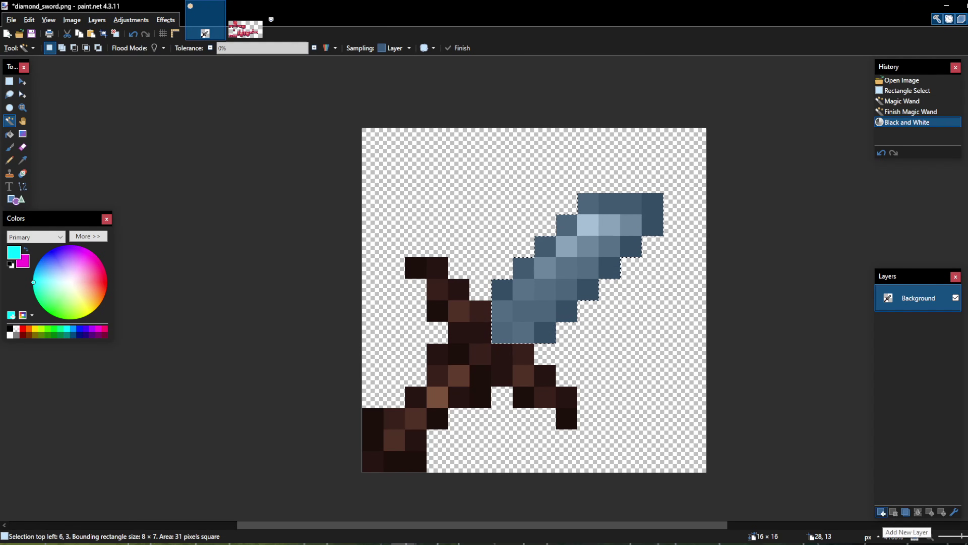
# Add a new layer and fill the blade selection on it with the cyan primary color
pyautogui.click(882, 512)
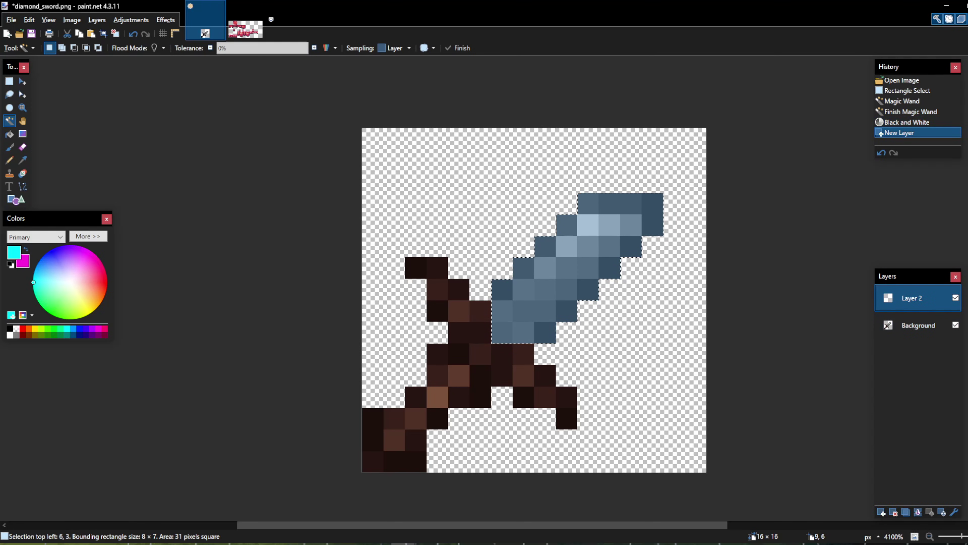
pyautogui.press('f')
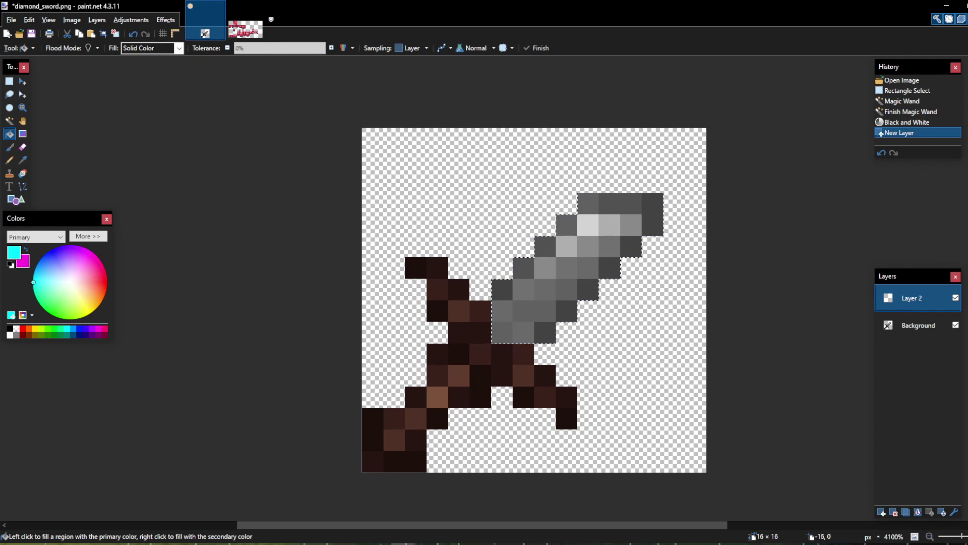
pyautogui.click(585, 286)
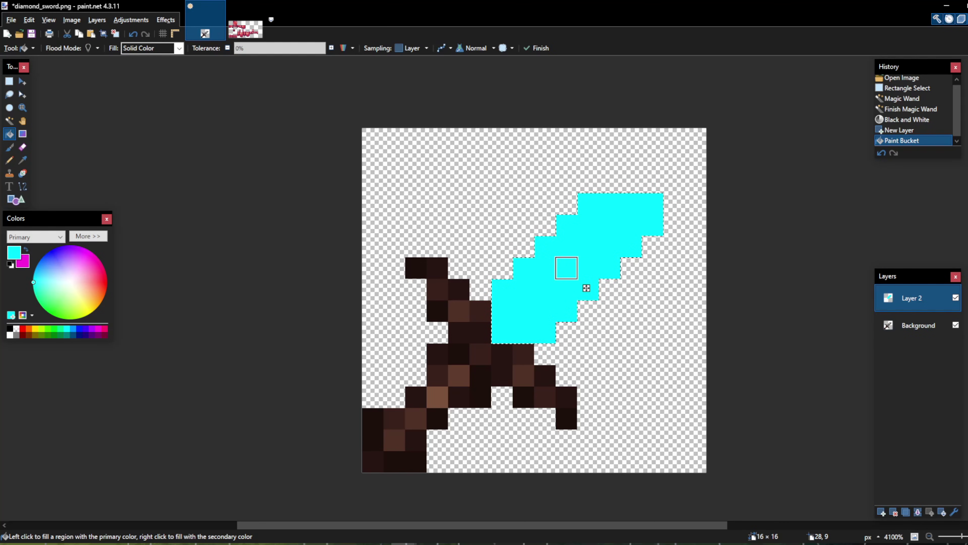
# Set the blend mode of Layer 2 to Overlay
pyautogui.press('F4')
pyautogui.press('Escape')
pyautogui.press('F4')
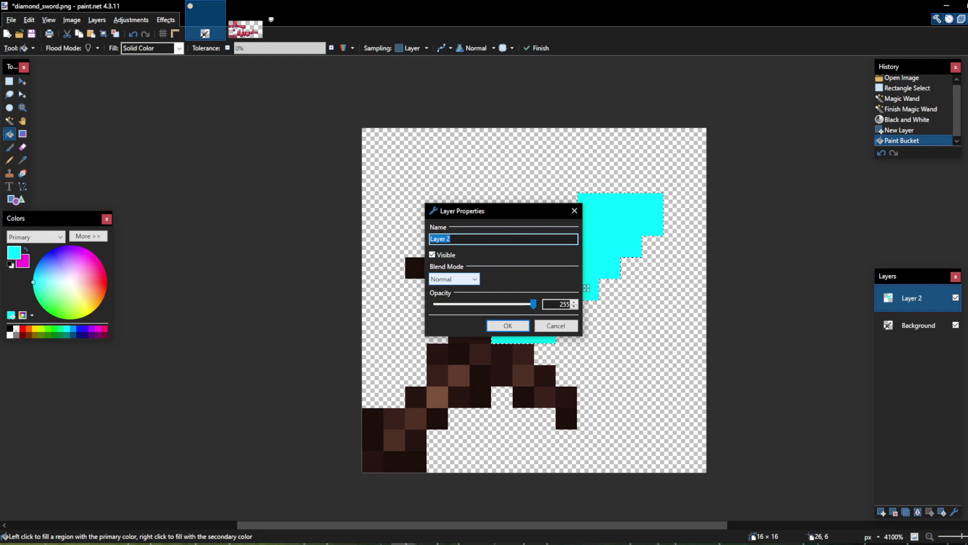
pyautogui.click(454, 279)
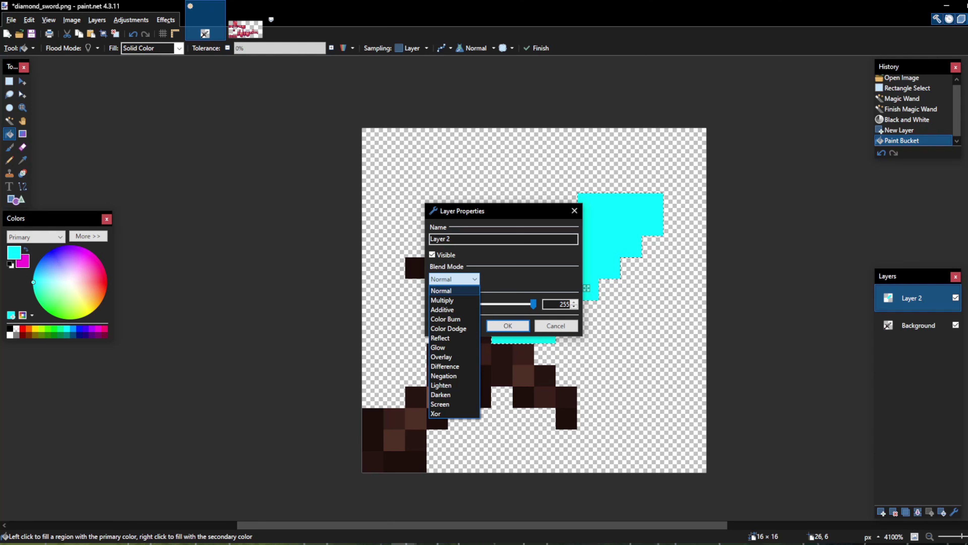
pyautogui.click(441, 357)
pyautogui.moveTo(503, 211); pyautogui.dragTo(388, 212)
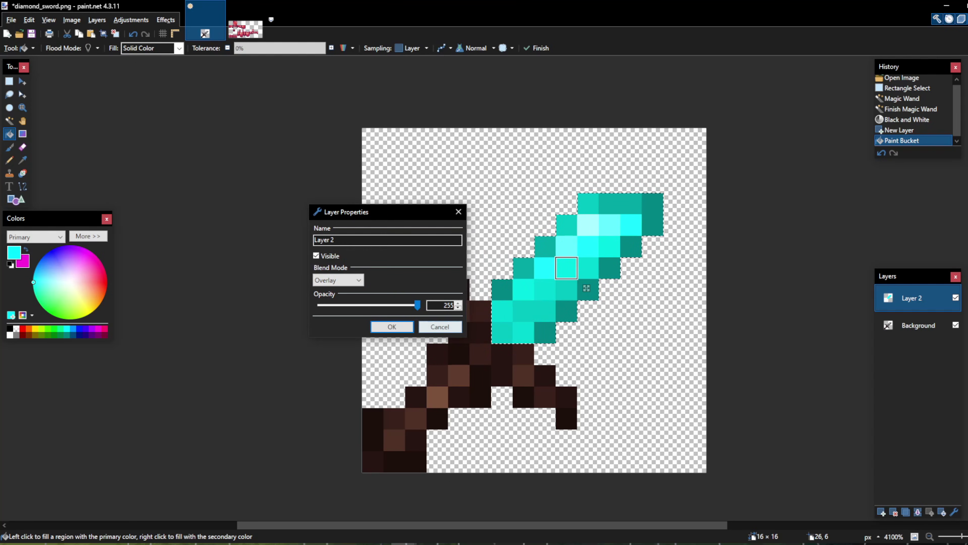
pyautogui.press('Return')
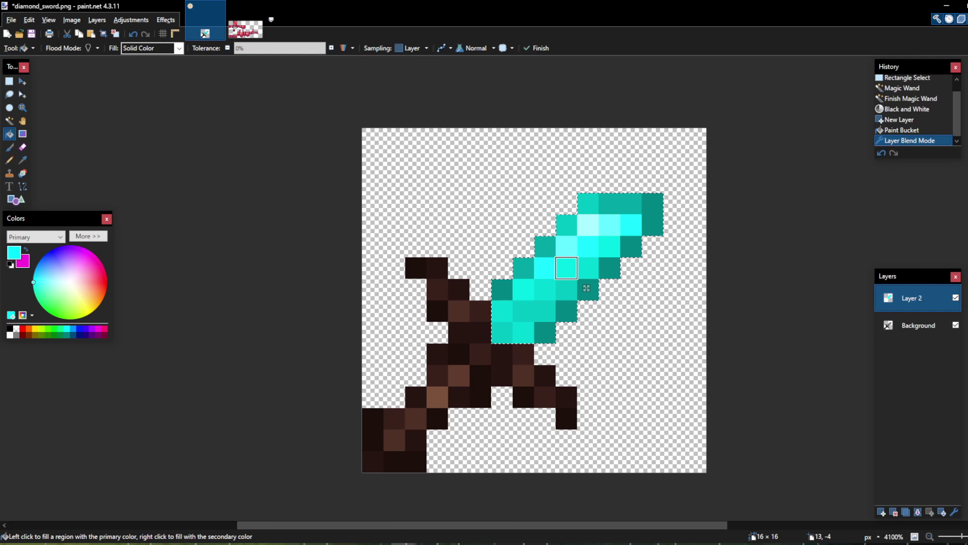
pyautogui.hotkey('ctrl', 'd')
pyautogui.click(914, 325)
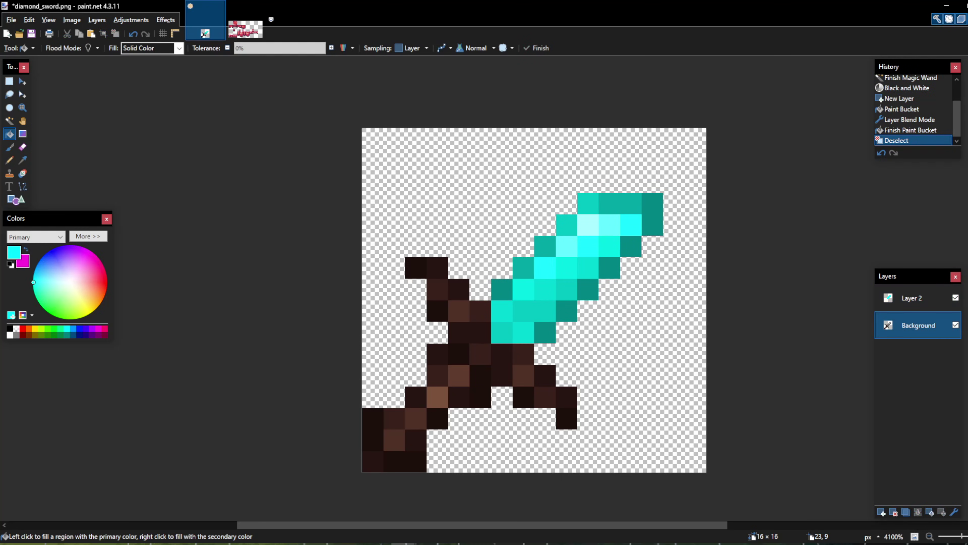
pyautogui.hotkey('ctrl', 'z')
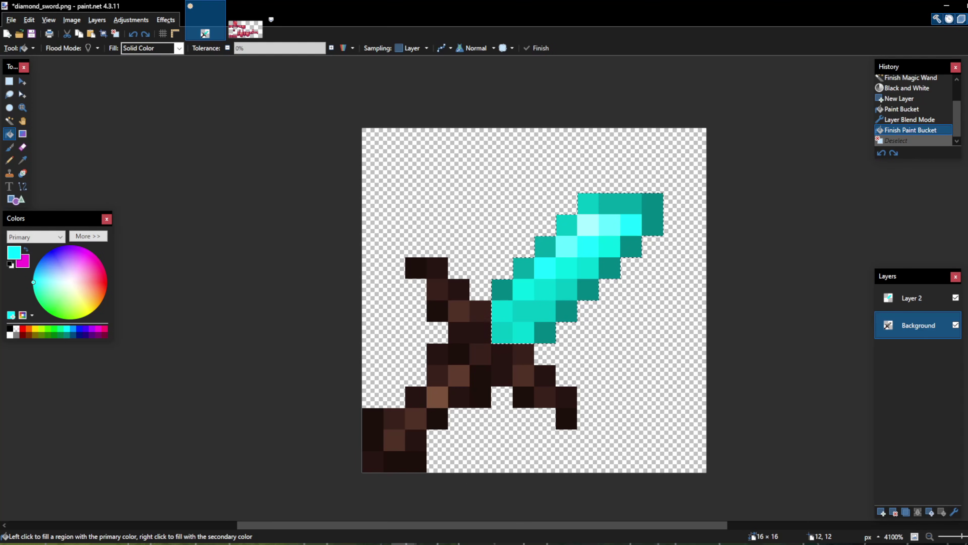
pyautogui.hotkey('ctrl', 'shift', 't')
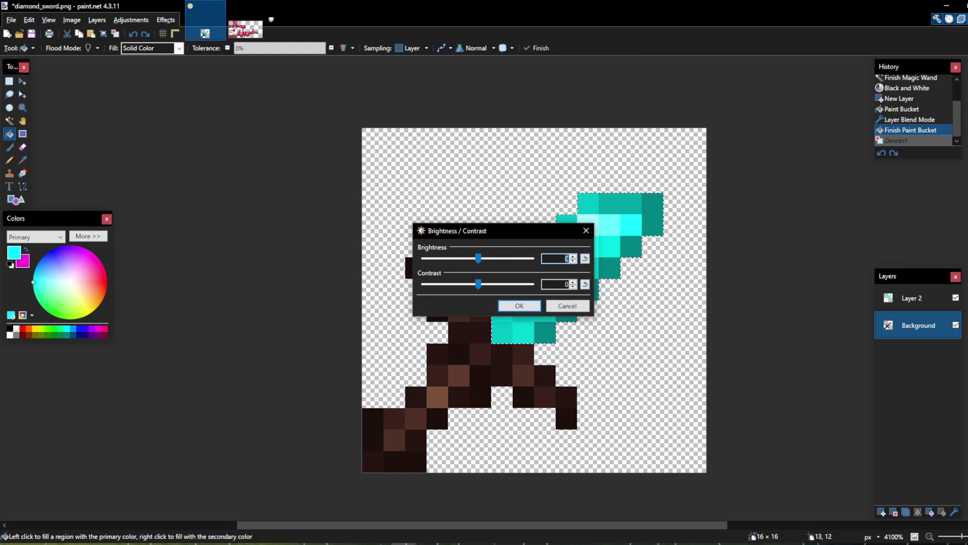
pyautogui.moveTo(499, 230)
pyautogui.mouseDown()
pyautogui.moveTo(330, 234)
pyautogui.moveTo(313, 262)
pyautogui.moveTo(293, 262)
pyautogui.moveTo(317, 287)
pyautogui.moveTo(299, 262)
pyautogui.moveTo(287, 261)
pyautogui.moveTo(323, 287)
pyautogui.mouseUp()
pyautogui.click(397, 309)
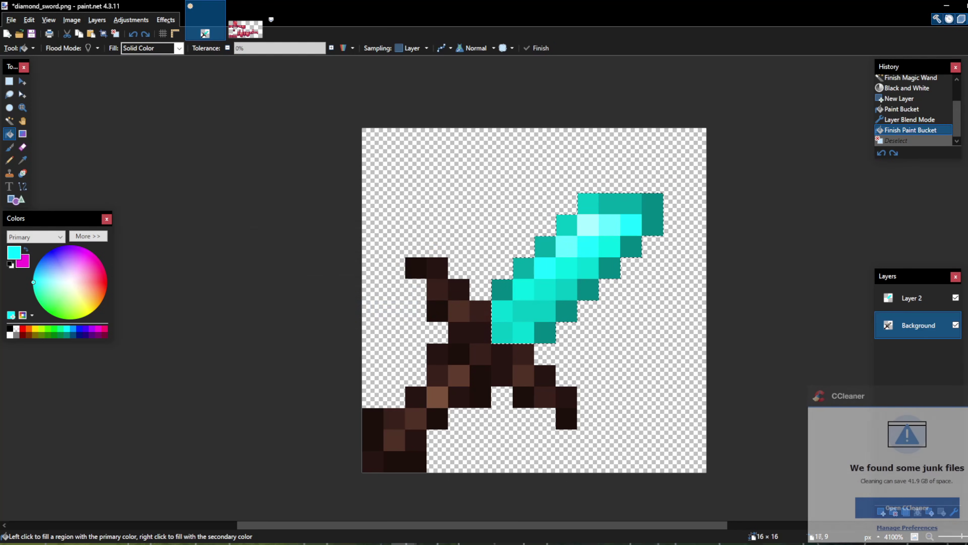
# Clear the selection and reselect the cyan blade area on Layer 2 with the Magic Wand
pyautogui.hotkey('ctrl', 'd')
pyautogui.click(912, 298)
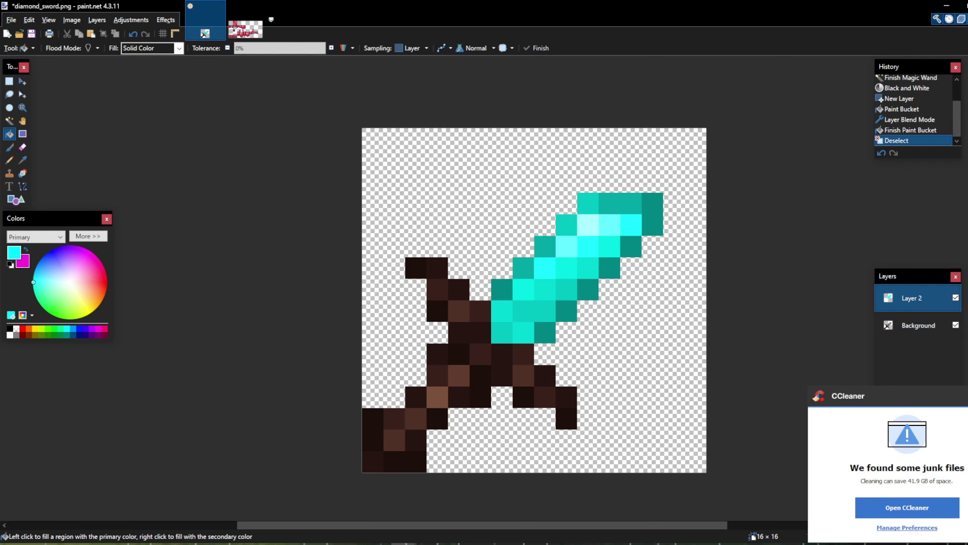
pyautogui.press('s')
pyautogui.press('s')
pyautogui.press('s')
pyautogui.press('s')
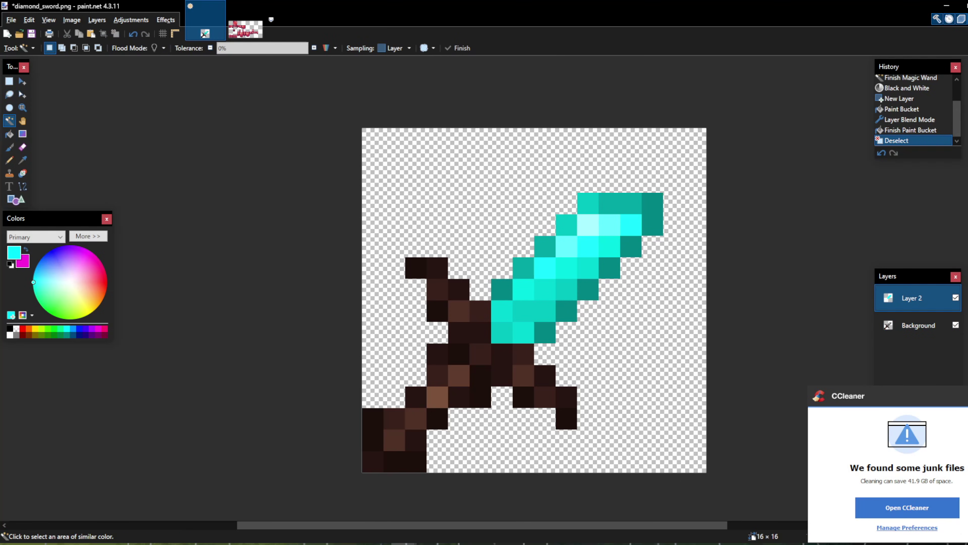
pyautogui.click(586, 288)
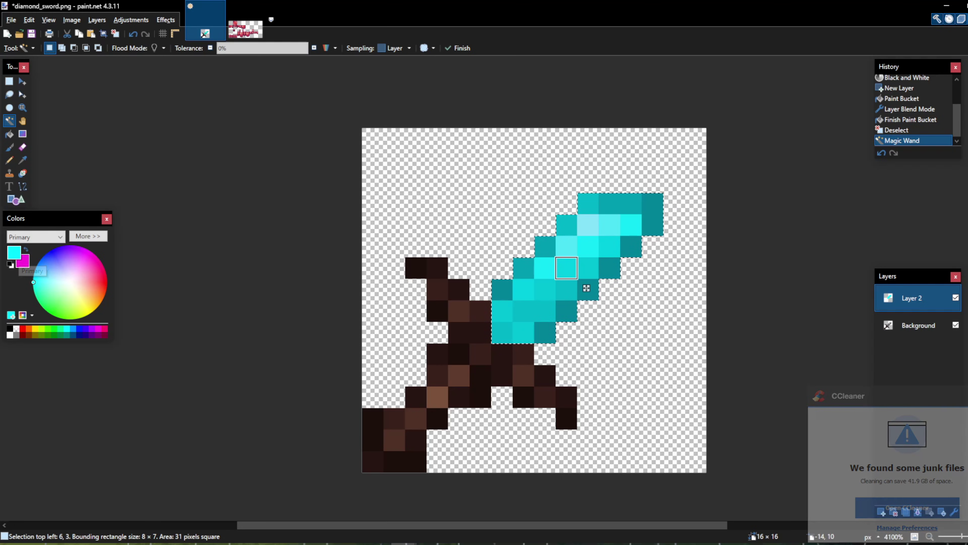
# Apply a linear cyan-to-magenta gradient on Layer 2 running from the blade's tip to the guard
pyautogui.press('g')
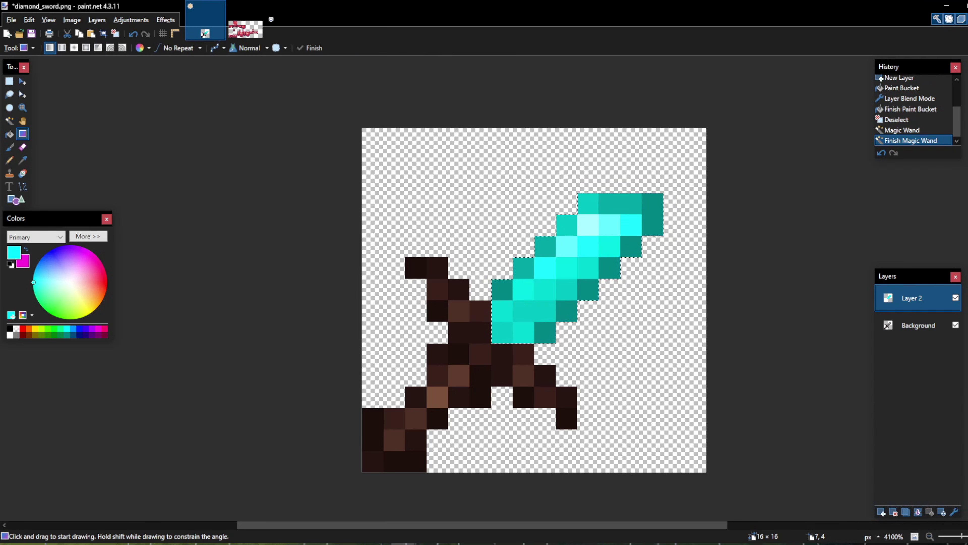
pyautogui.moveTo(632, 202); pyautogui.dragTo(482, 345)
pyautogui.moveTo(585, 203); pyautogui.dragTo(502, 326)
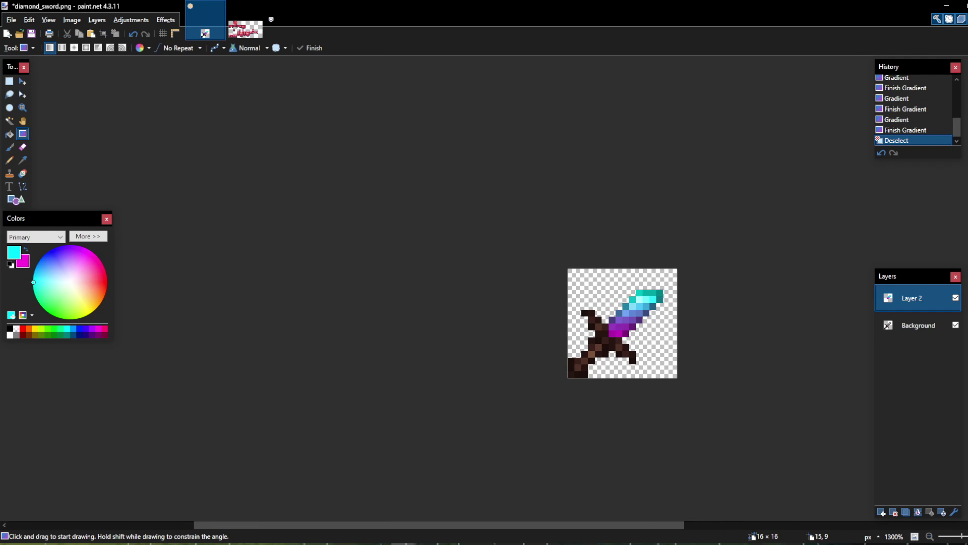
# Try brightness 34 and contrast 20 on the Background layer's blade area, then cancel the adjustment and clear the selection
pyautogui.scroll(4, 648, 325)
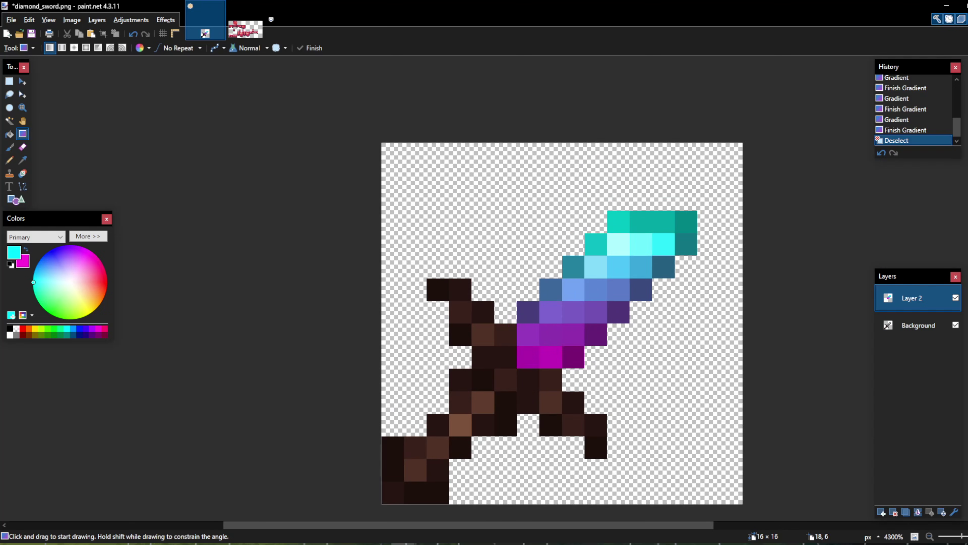
pyautogui.hotkey('ctrl', 'z')
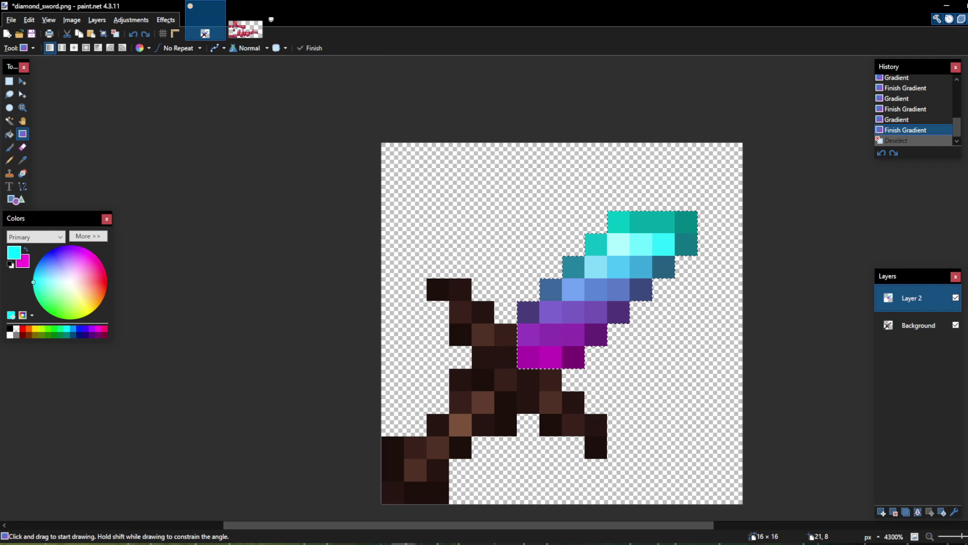
pyautogui.click(918, 325)
pyautogui.hotkey('ctrl', 'shift', 't')
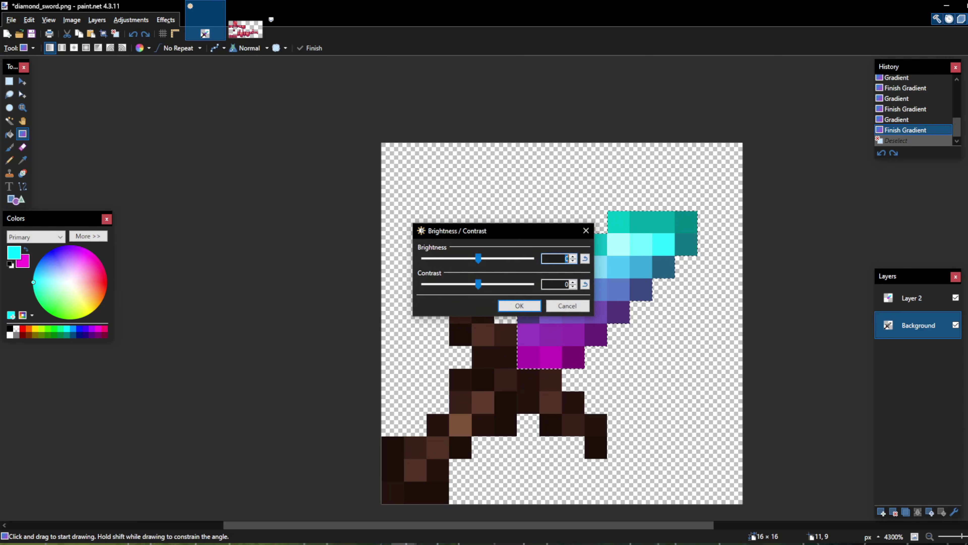
pyautogui.moveTo(429, 271); pyautogui.dragTo(427, 297)
pyautogui.moveTo(432, 271); pyautogui.dragTo(408, 228)
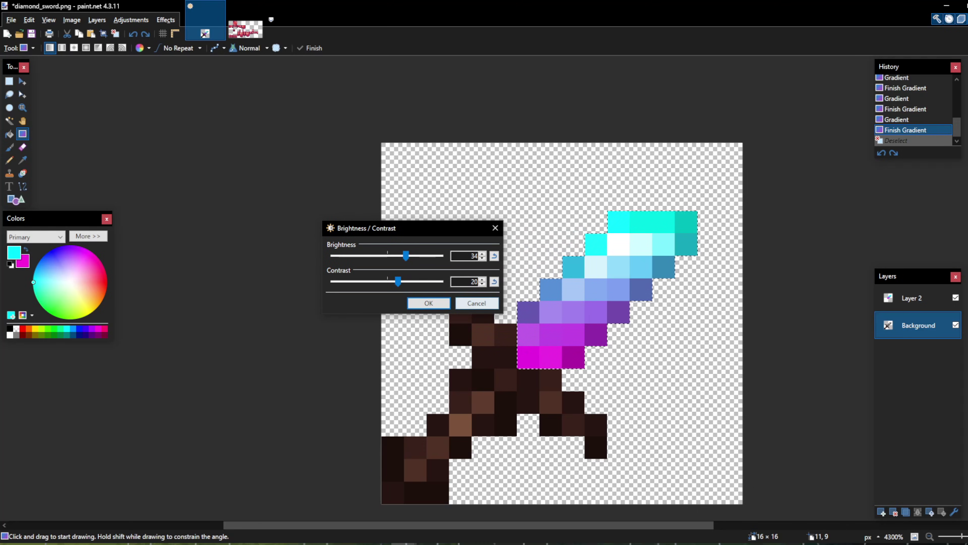
pyautogui.click(476, 303)
pyautogui.hotkey('ctrl', 'd')
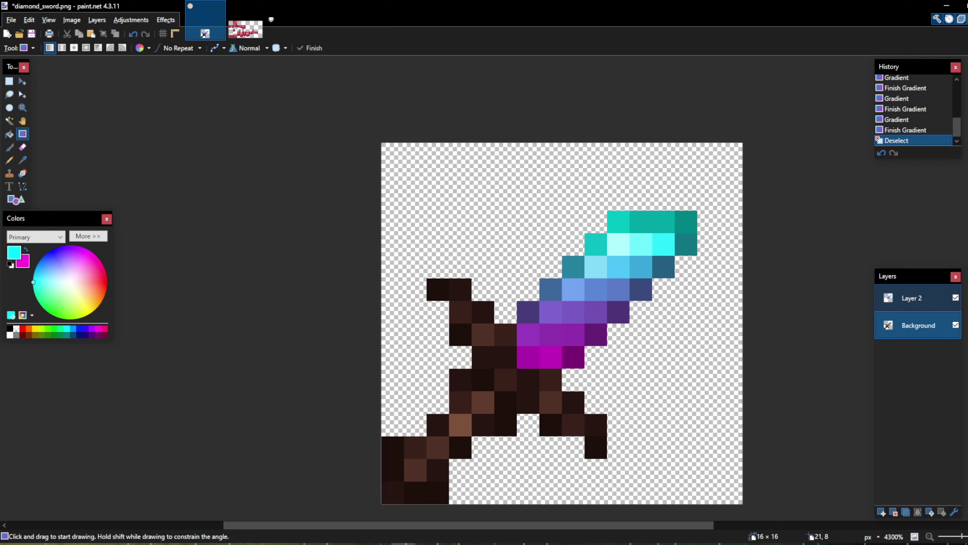
# Undo all edits to the sword texture back to its originally opened state
pyautogui.click(911, 298)
pyautogui.click(893, 511)
pyautogui.hotkey('ctrl', 'z')
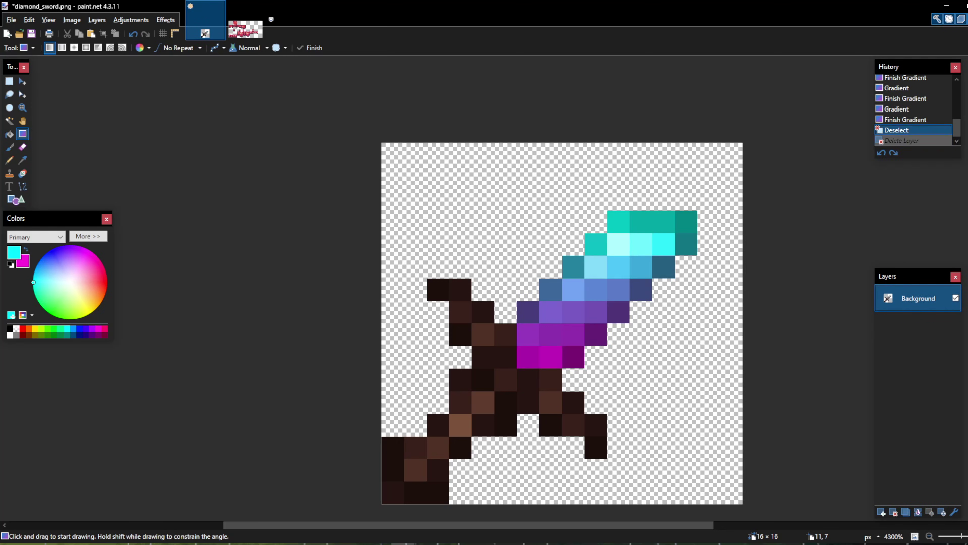
pyautogui.hotkey('ctrl', 'z')
pyautogui.hotkey('ctrl', 'z')
pyautogui.hotkey('ctrl', 'z')
pyautogui.hotkey('ctrl', 'z')
pyautogui.hotkey('ctrl', 'z')
pyautogui.hotkey('ctrl', 'z')
pyautogui.hotkey('ctrl', 'z')
pyautogui.hotkey('ctrl', 'z')
pyautogui.hotkey('ctrl', 'z')
pyautogui.hotkey('ctrl', 'z')
pyautogui.hotkey('ctrl', 'z')
pyautogui.hotkey('ctrl', 'z')
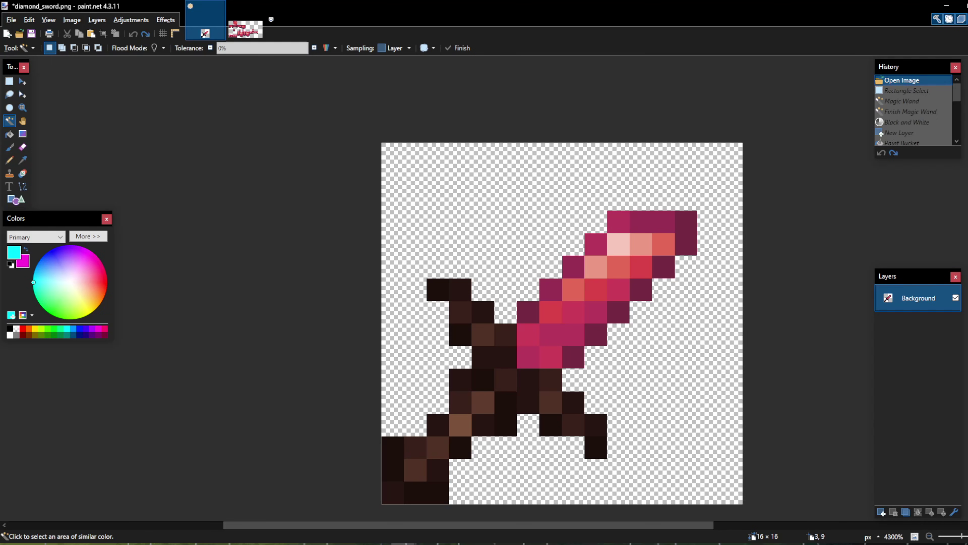
# Switch to diamond_layer_1.png and select the 8 × 11 pixel chestplate front, excluding the transparent pixels around it
pyautogui.click(245, 29)
pyautogui.scroll(5, 504, 364)
pyautogui.moveTo(513, 373); pyautogui.dragTo(471, 304)
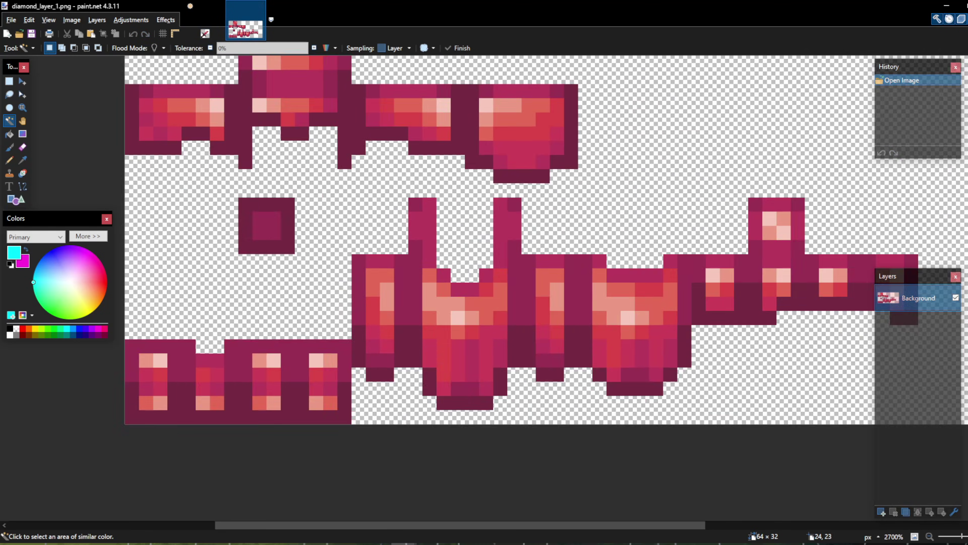
pyautogui.press('s')
pyautogui.moveTo(413, 260); pyautogui.dragTo(515, 403)
pyautogui.press('s')
pyautogui.press('s')
pyautogui.press('s')
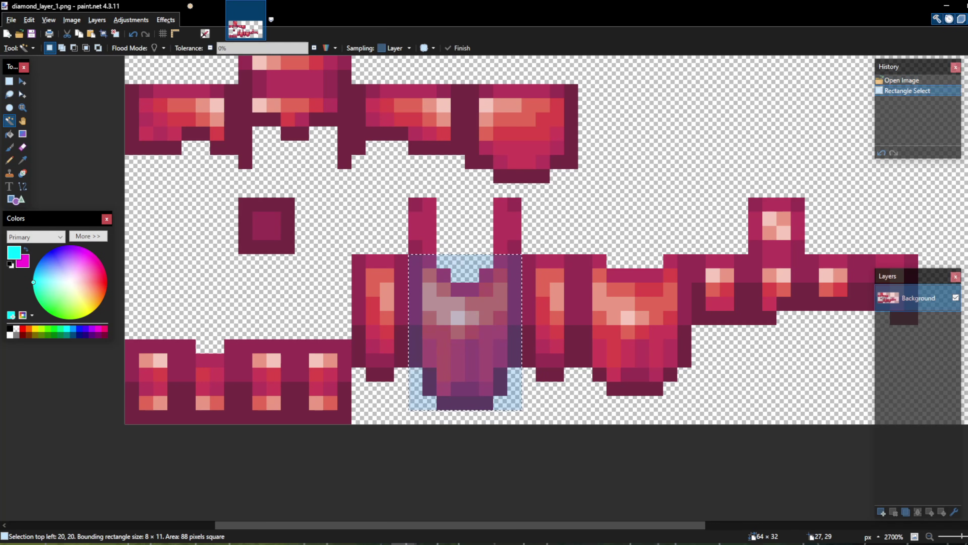
pyautogui.click(515, 389)
# Convert the selected chestplate front on the Background layer to black and white
pyautogui.hotkey('ctrl', 'shift', 'n')
pyautogui.hotkey('ctrl', 'd')
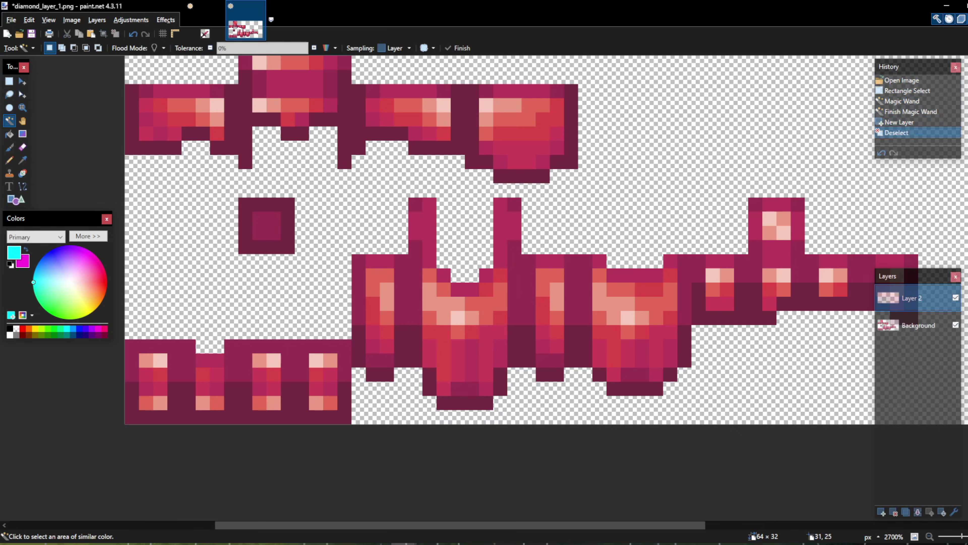
pyautogui.hotkey('ctrl', 'z')
pyautogui.hotkey('ctrl', 'z')
pyautogui.hotkey('ctrl', 'shift', 'g')
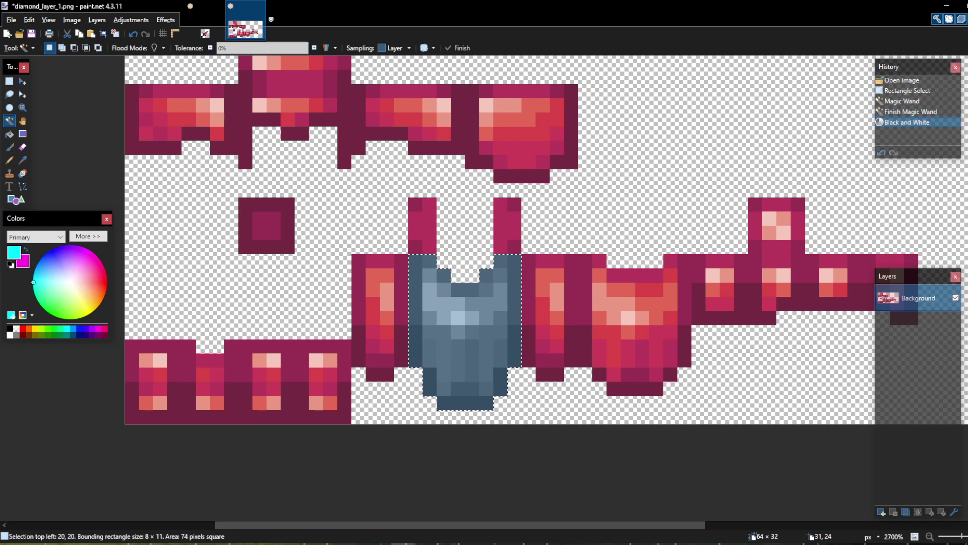
# Add a new layer and draw a vertical cyan-to-magenta linear gradient about 7 pixels long down the chestplate front
pyautogui.hotkey('ctrl', 'shift', 'n')
pyautogui.moveTo(467, 310); pyautogui.dragTo(495, 267)
pyautogui.press('g')
pyautogui.moveTo(456, 216); pyautogui.dragTo(456, 339)
pyautogui.press('Return')
# Set the blend mode of the chestplate's gradient layer to Overlay and clear the selection
pyautogui.press('F4')
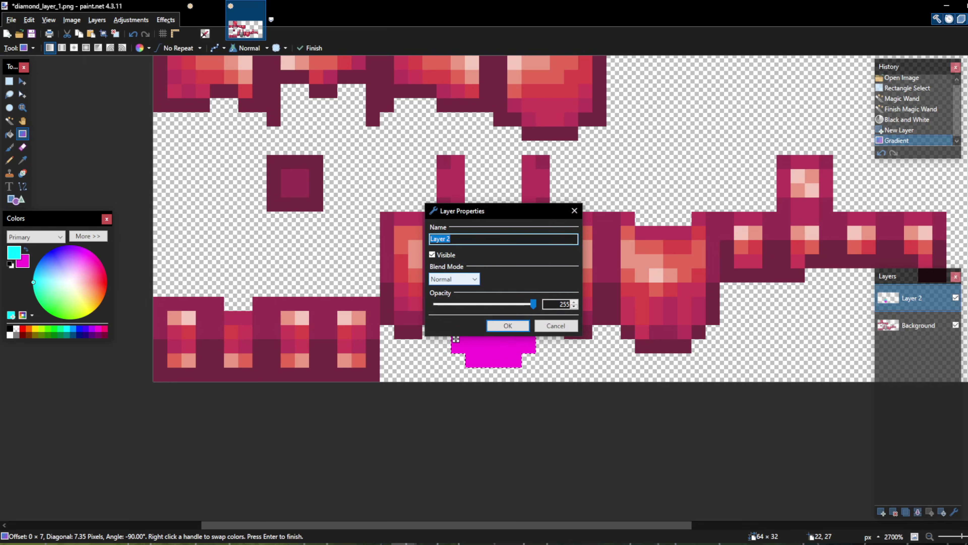
pyautogui.click(454, 279)
pyautogui.click(453, 346)
pyautogui.click(508, 325)
pyautogui.hotkey('ctrl', 'd')
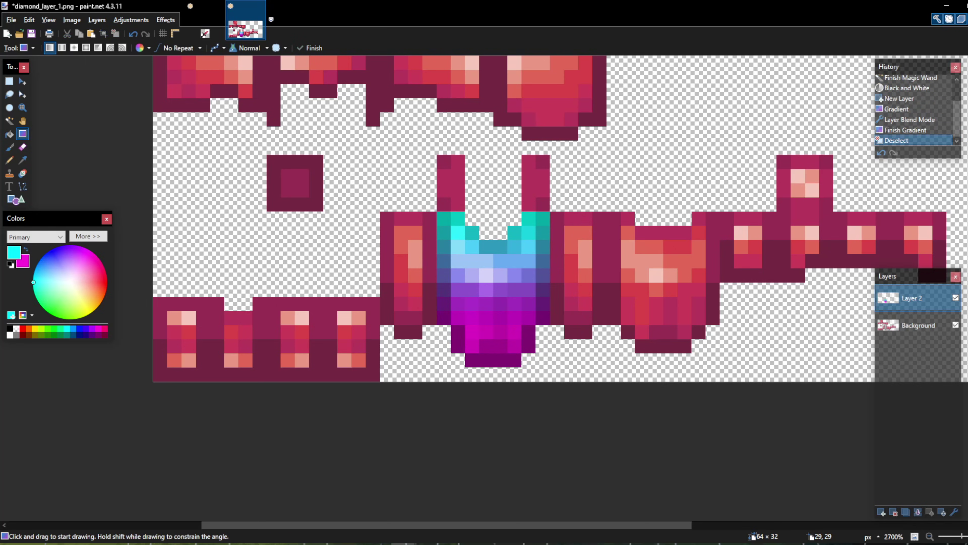
# Restore the chestplate selection and redraw its gradient diagonally, about 7 × 7 pixels from the upper-left shoulder, then deselect
pyautogui.scroll(-7, 568, 346)
pyautogui.scroll(4, 552, 335)
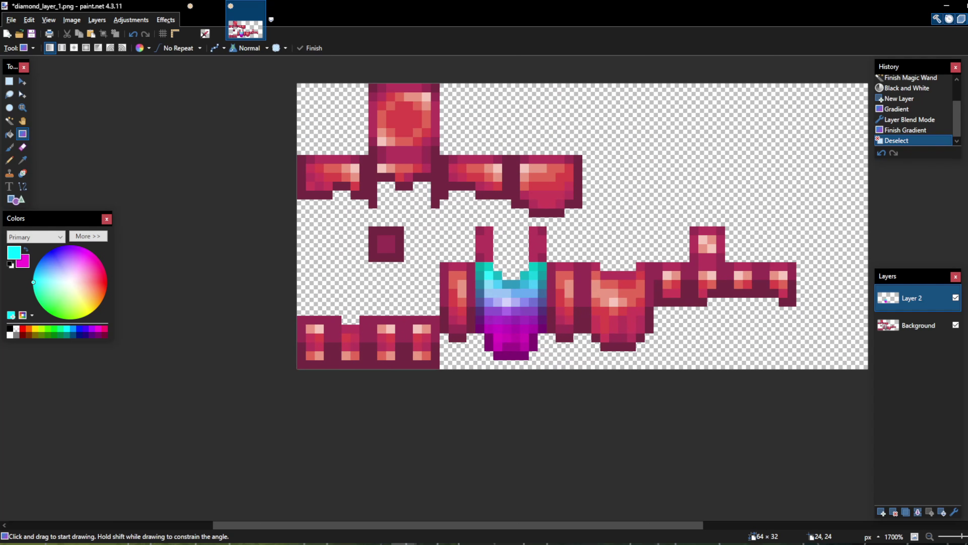
pyautogui.scroll(3, 528, 290)
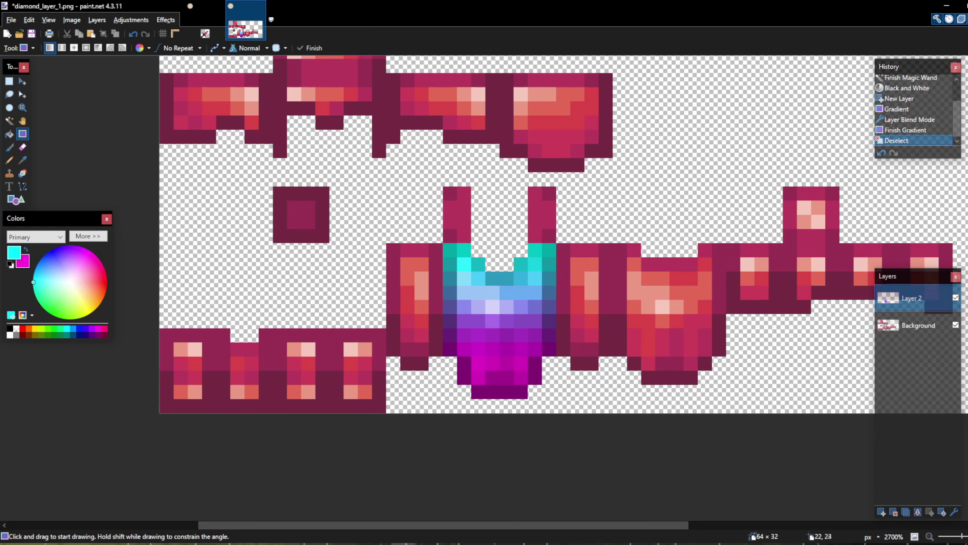
pyautogui.hotkey('ctrl', 'z')
pyautogui.moveTo(453, 248); pyautogui.dragTo(558, 353)
pyautogui.hotkey('ctrl', 'd')
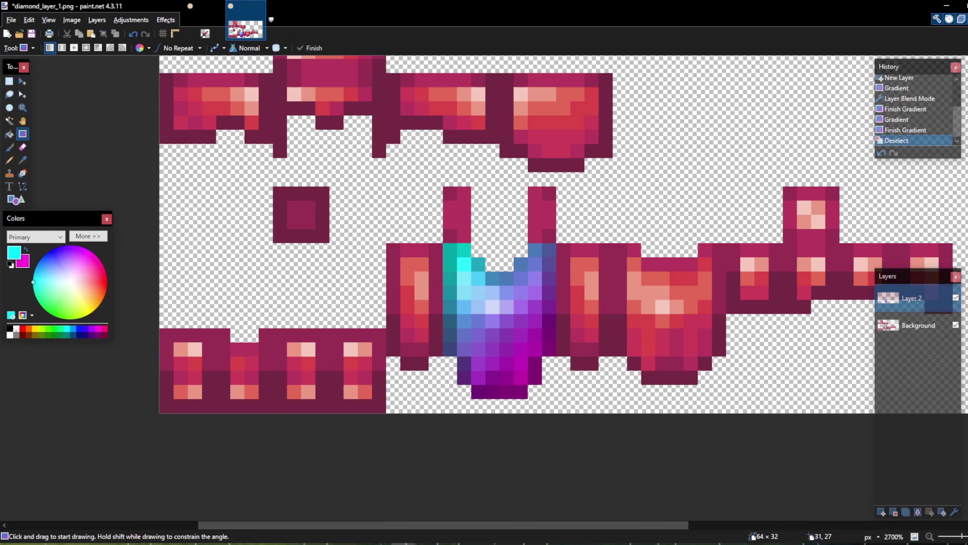
# Undo the chestplate's gradients, the Overlay layer and the black and white conversion
pyautogui.scroll(-8, 558, 355)
pyautogui.scroll(10, 564, 389)
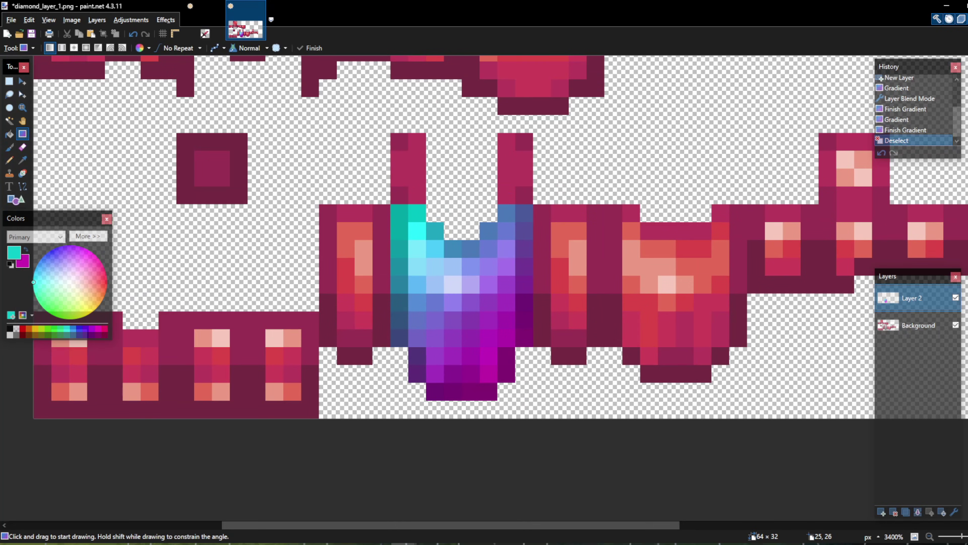
pyautogui.hotkey('ctrl', 'z')
pyautogui.hotkey('ctrl', 'z')
pyautogui.hotkey('ctrl', 'z')
pyautogui.hotkey('ctrl', 'z')
pyautogui.hotkey('ctrl', 'z')
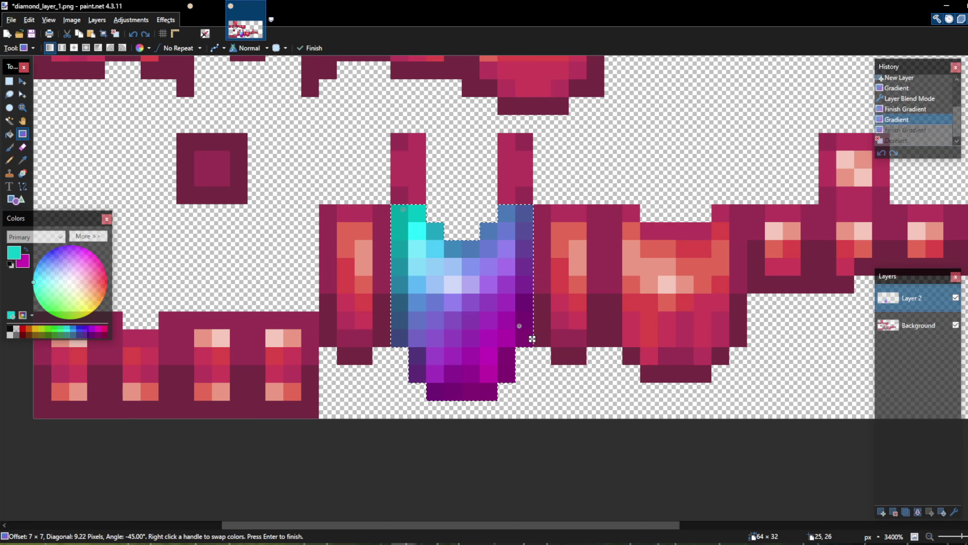
pyautogui.hotkey('ctrl', 'z')
pyautogui.hotkey('ctrl', 'z')
pyautogui.hotkey('ctrl', 'z')
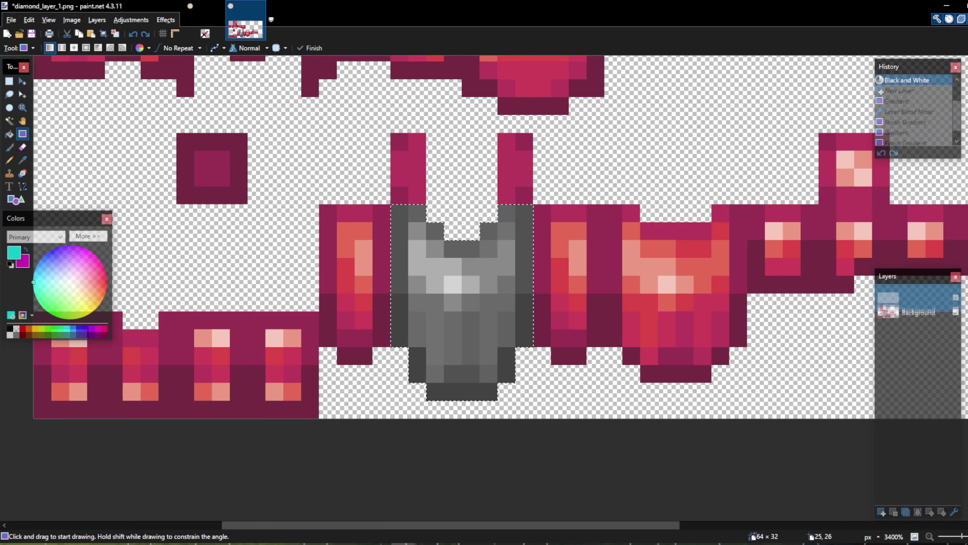
# Clear the chestplate selection and return to the diamond_sword.png image
pyautogui.hotkey('ctrl', 'd')
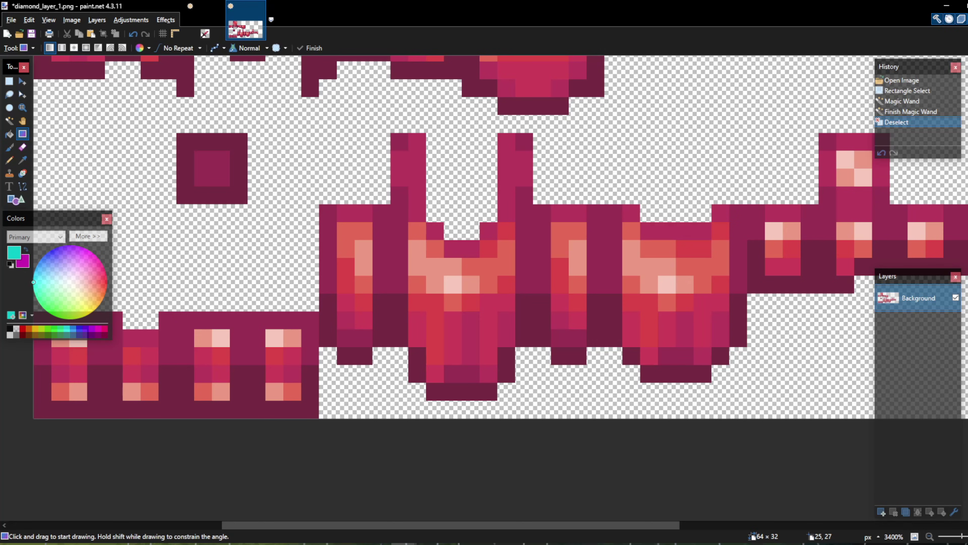
pyautogui.scroll(-10, 470, 334)
pyautogui.scroll(8, 471, 335)
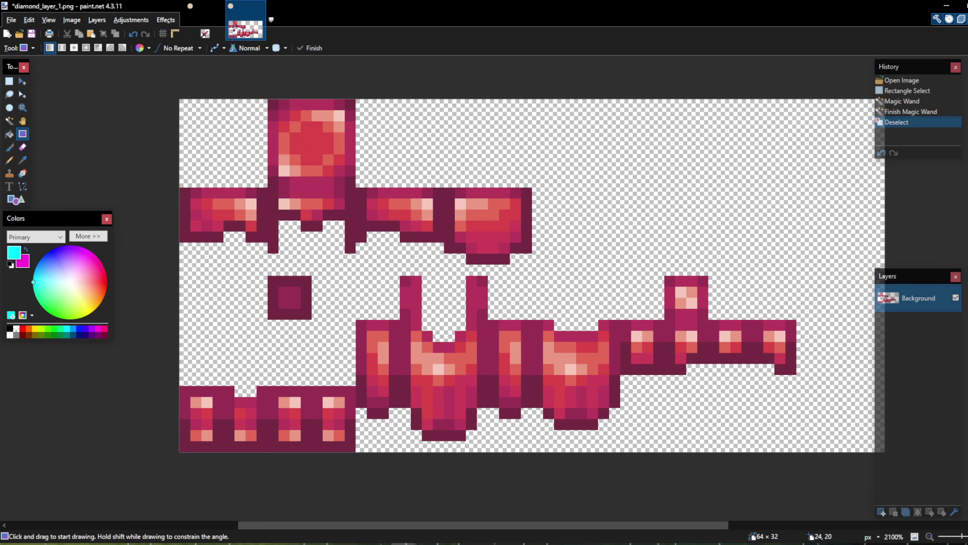
pyautogui.hotkey('ctrl', 'Tab')
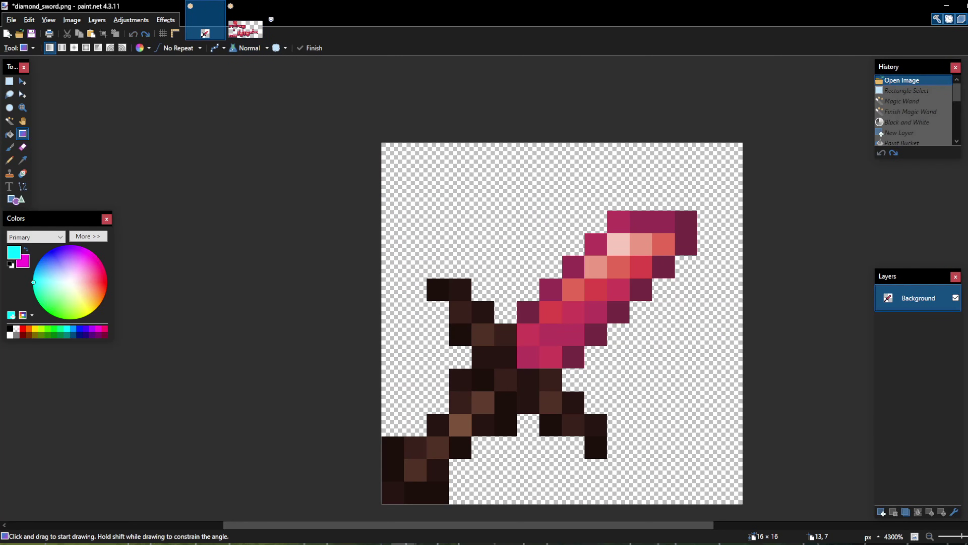